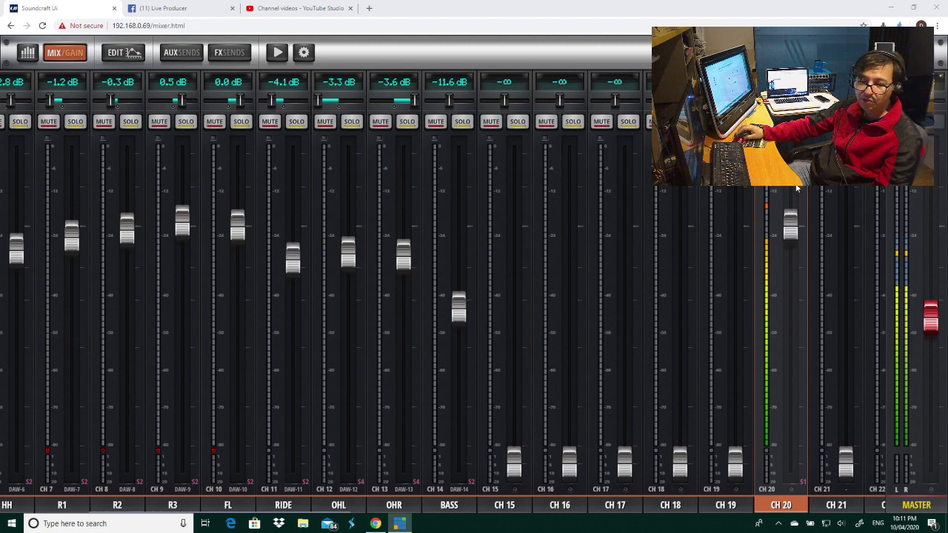
- Start and then pause the Bose.wav track in the media player
click(277, 55)
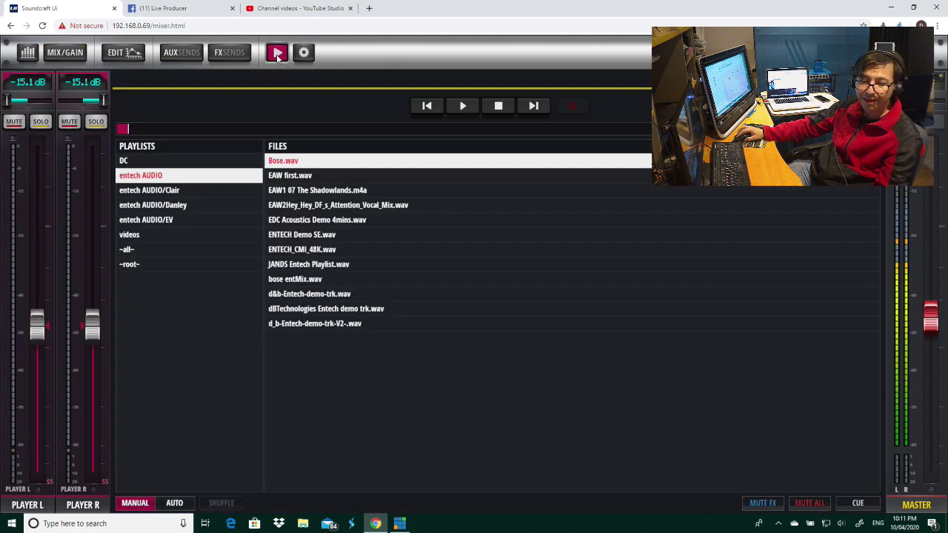
click(464, 107)
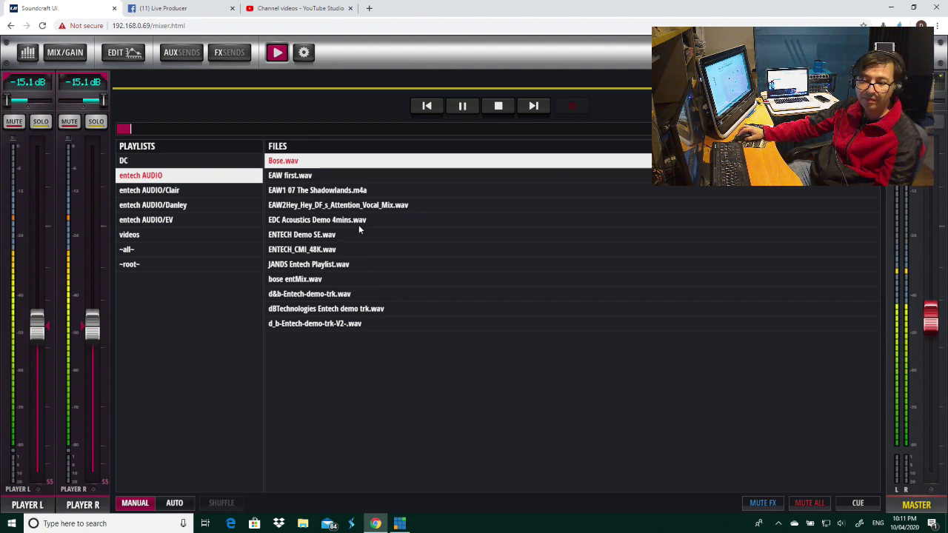
click(463, 107)
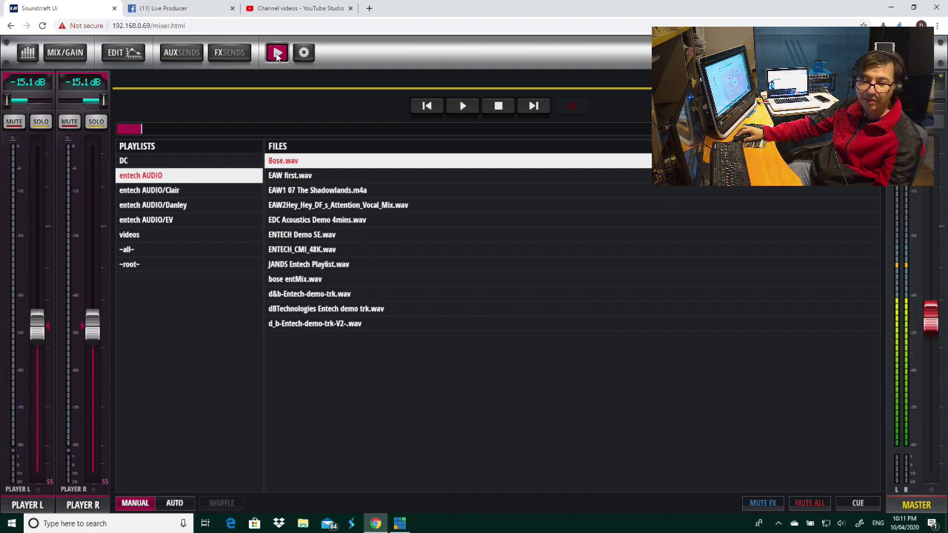
- Lower the linked Player L/R faders to -26 dB during playback, then return to the mixer
drag(95, 334, 96, 360)
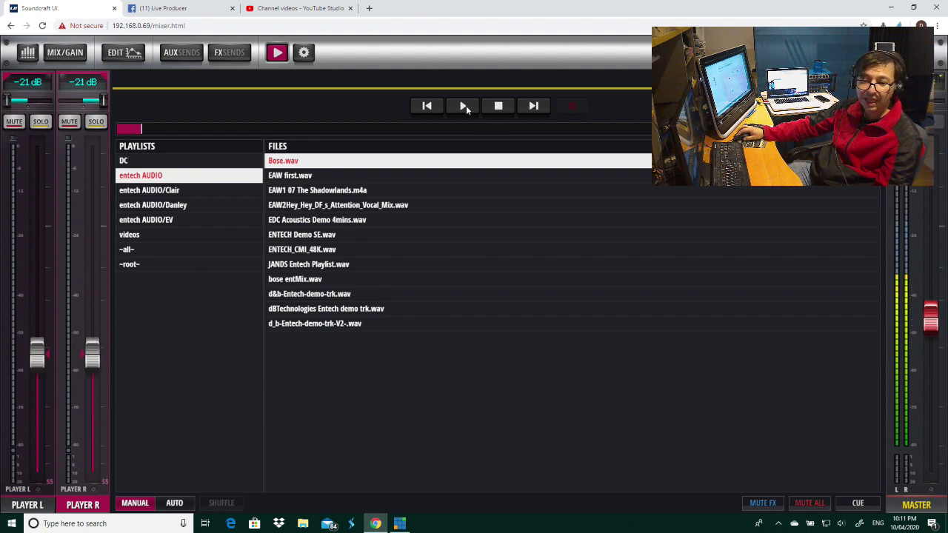
click(464, 106)
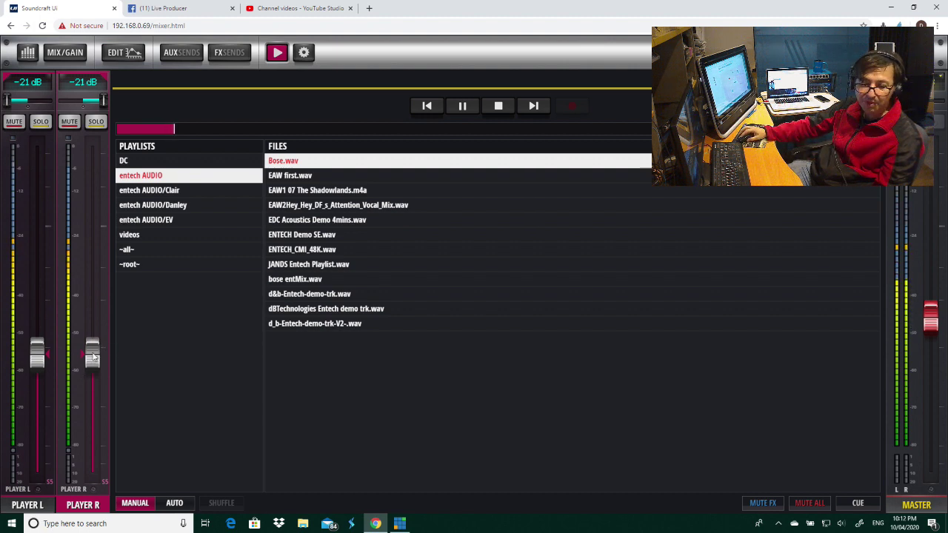
drag(93, 356, 92, 374)
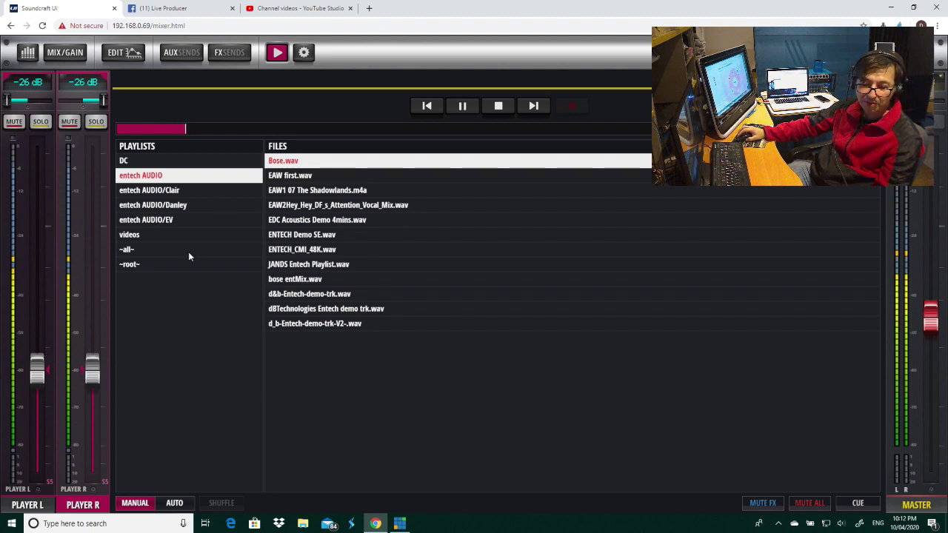
click(274, 58)
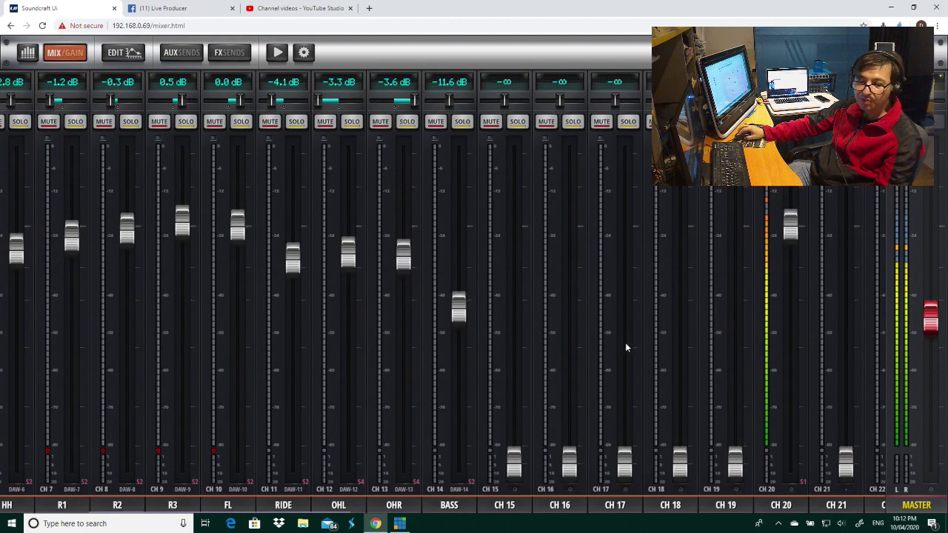
- Scroll the channel strips over to the subgroups and select the MUSIC subgroup
drag(527, 343, 511, 346)
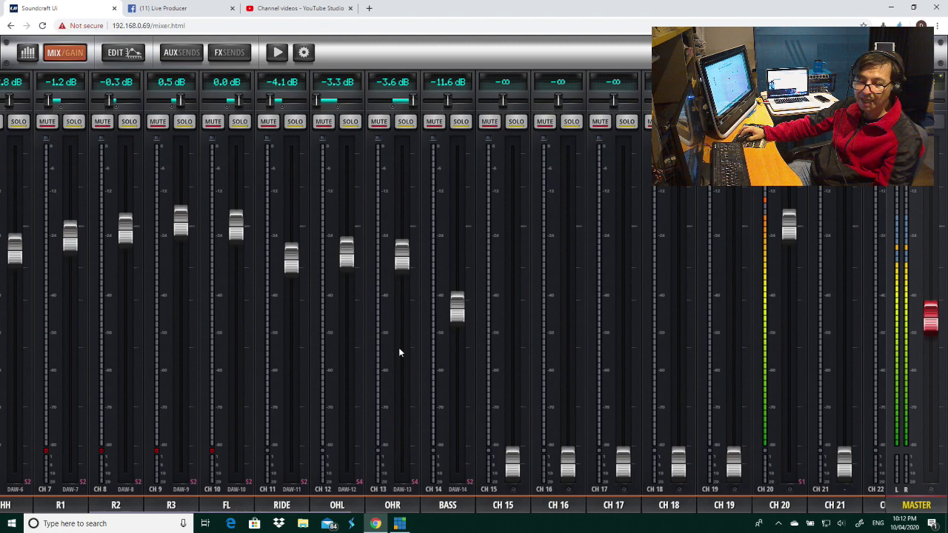
drag(398, 347, 332, 349)
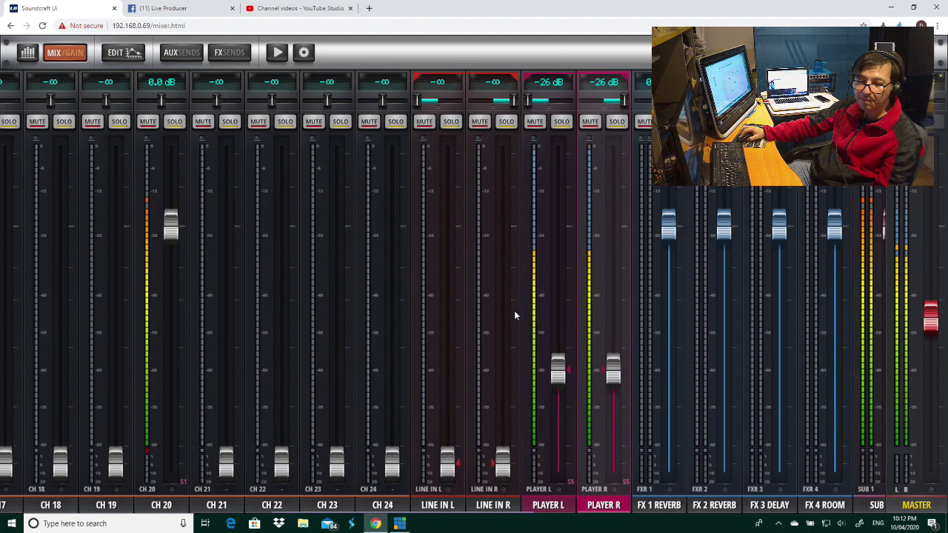
drag(514, 316, 462, 321)
scroll(418, 322, right, 5)
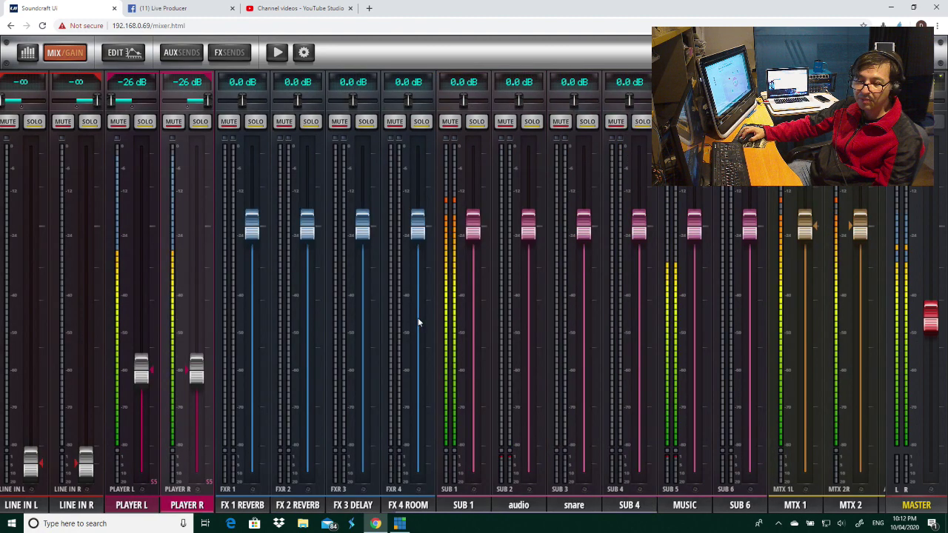
scroll(417, 320, right, 2)
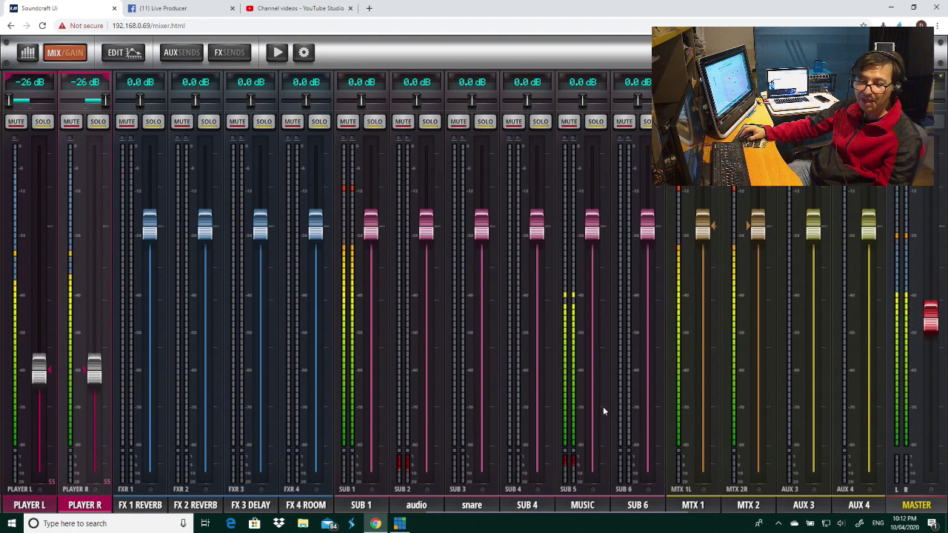
click(584, 506)
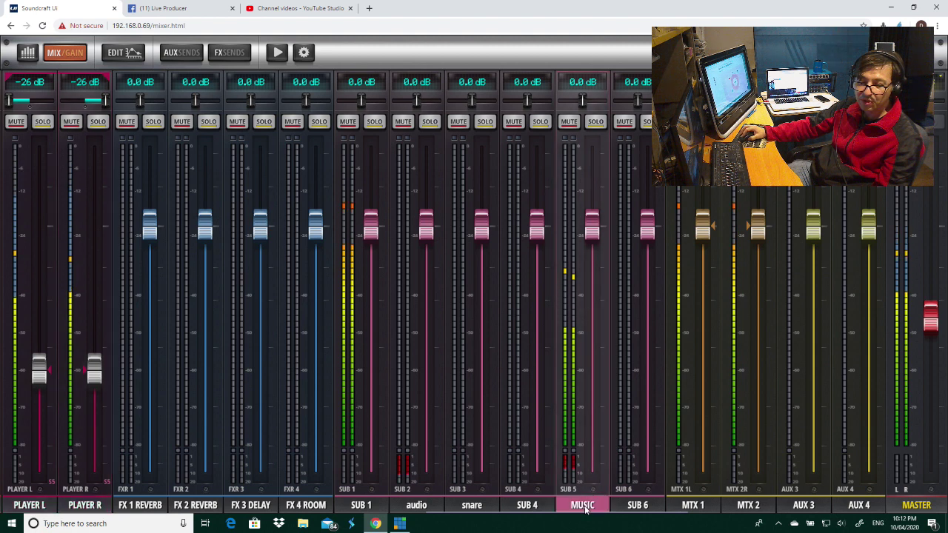
- Open the MUSIC subgroup's compressor and adjust its output gain down, then slightly back up
click(130, 57)
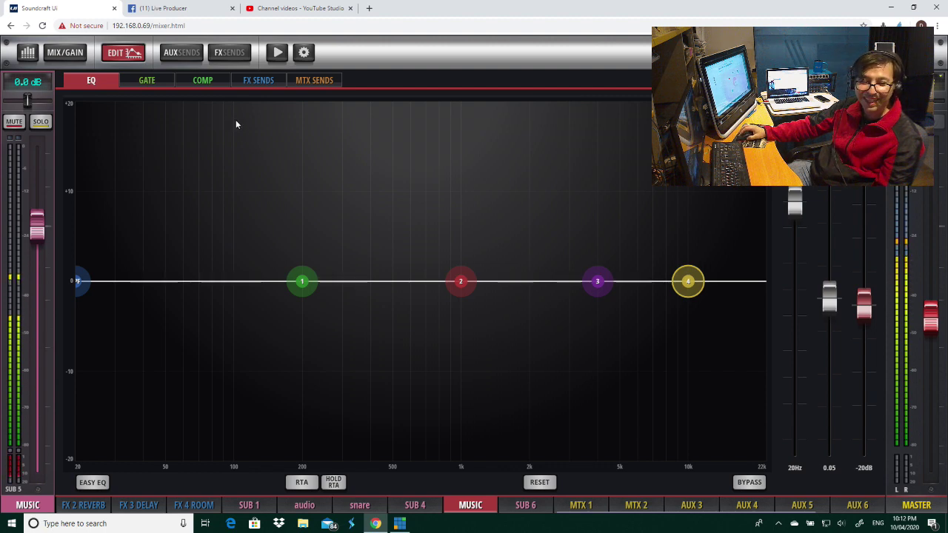
click(202, 81)
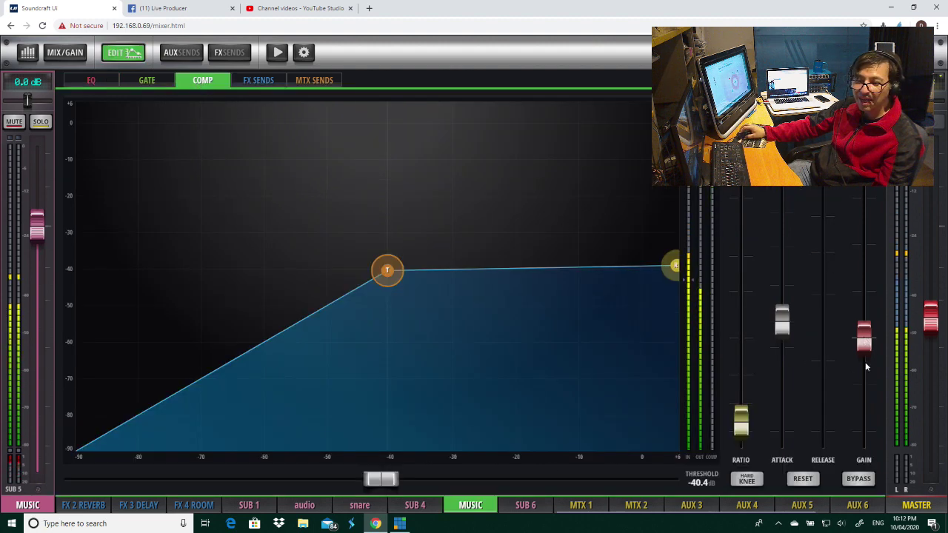
drag(866, 367, 874, 406)
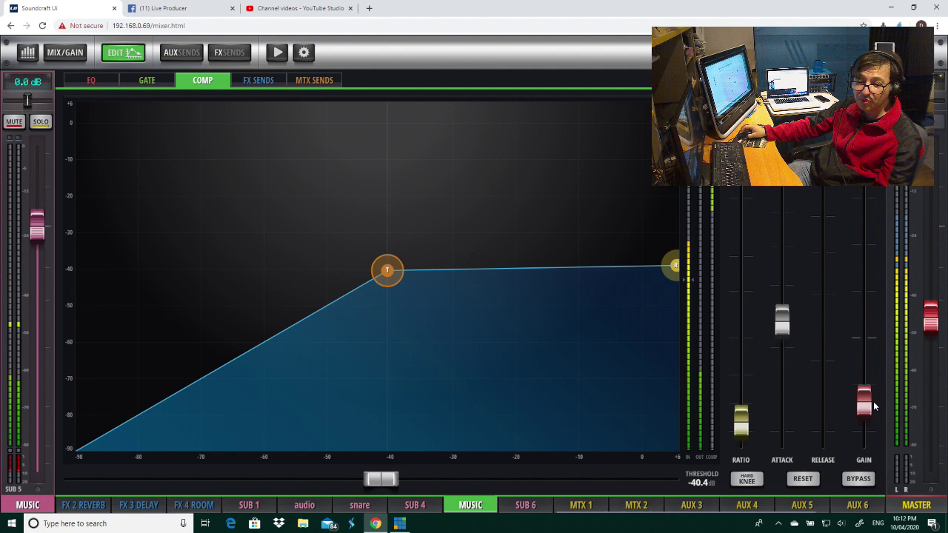
drag(874, 407, 862, 309)
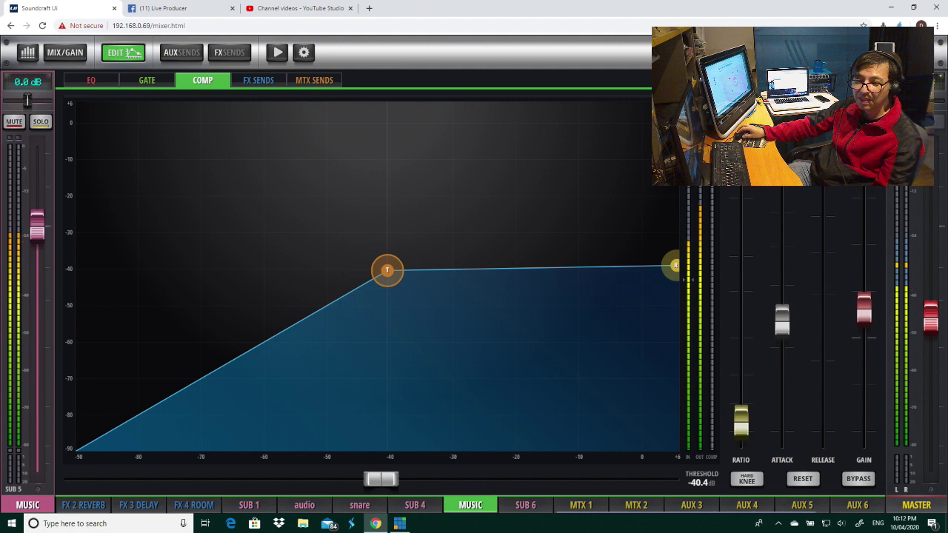
- Raise the compressor attack and pull the threshold down to -48.7 dB
drag(782, 318, 782, 294)
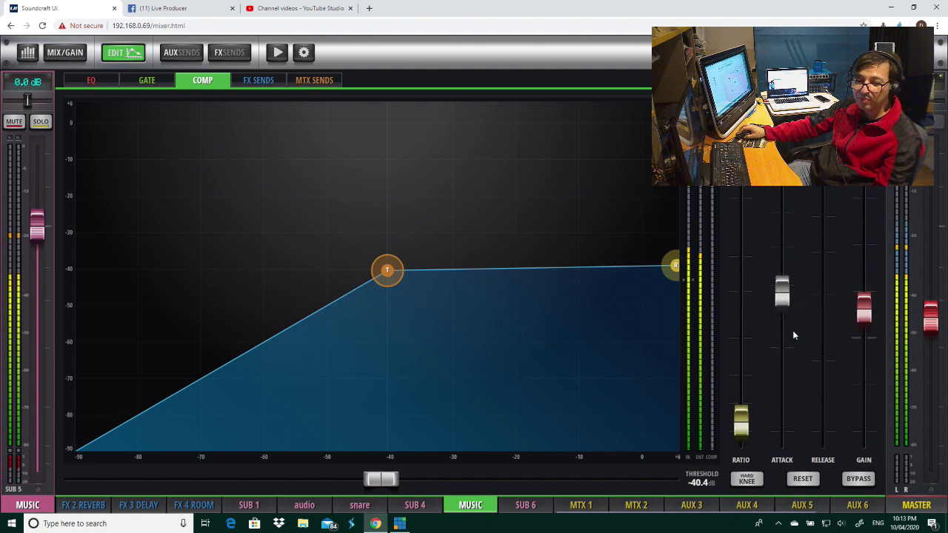
drag(792, 334, 785, 281)
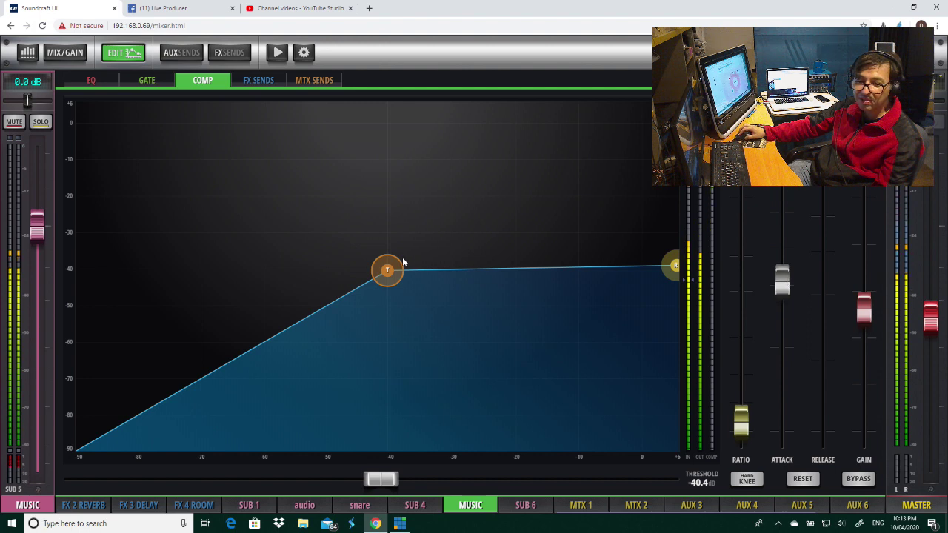
click(351, 296)
drag(335, 323, 326, 332)
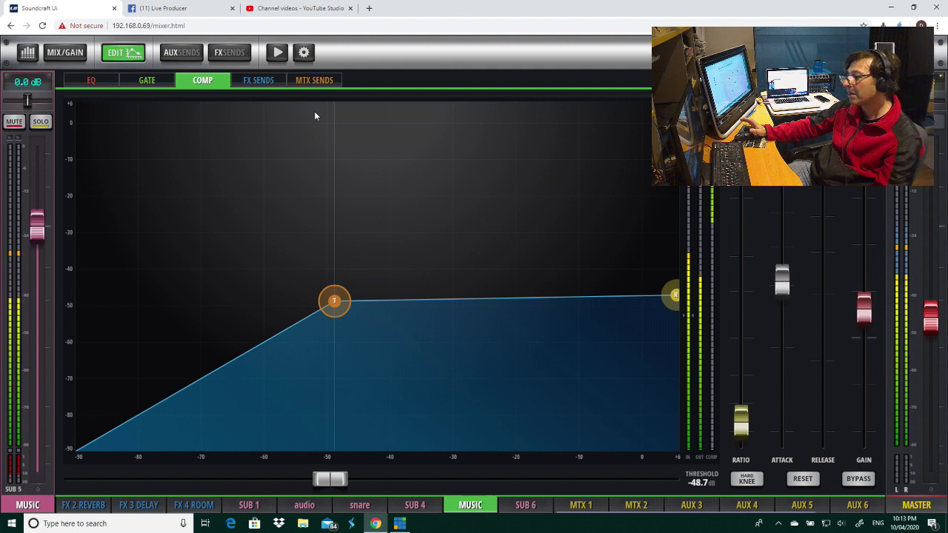
- Stop the playing Bose.wav track in the Player view and go back to the full mixer
click(277, 52)
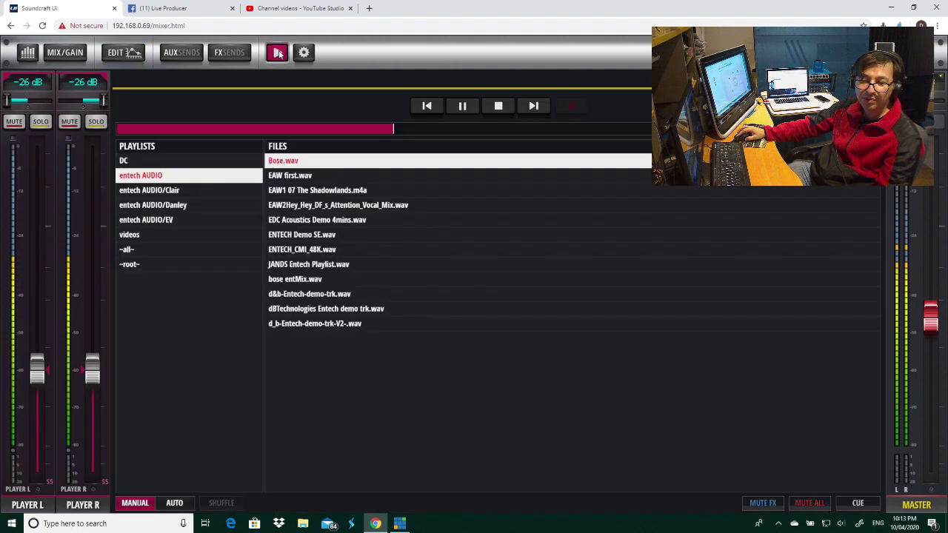
click(499, 106)
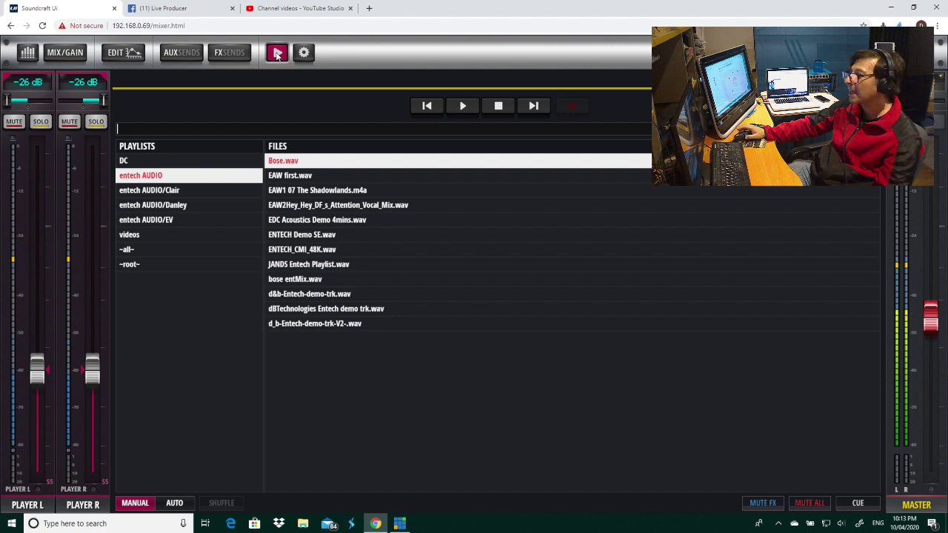
click(276, 52)
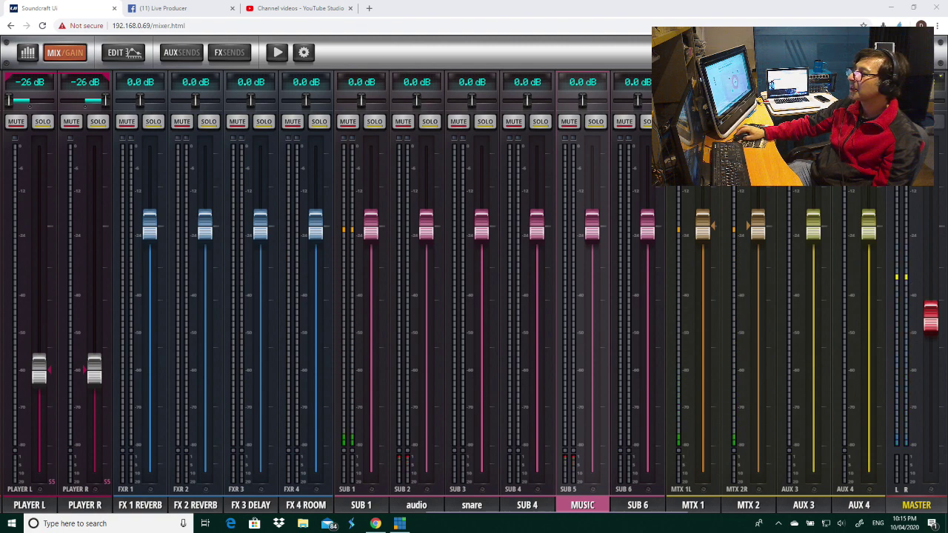
- In vMix, preview the Ui diagram image, OBS settings screenshot and Ui24R Part 2 title
key(alt+Tab)
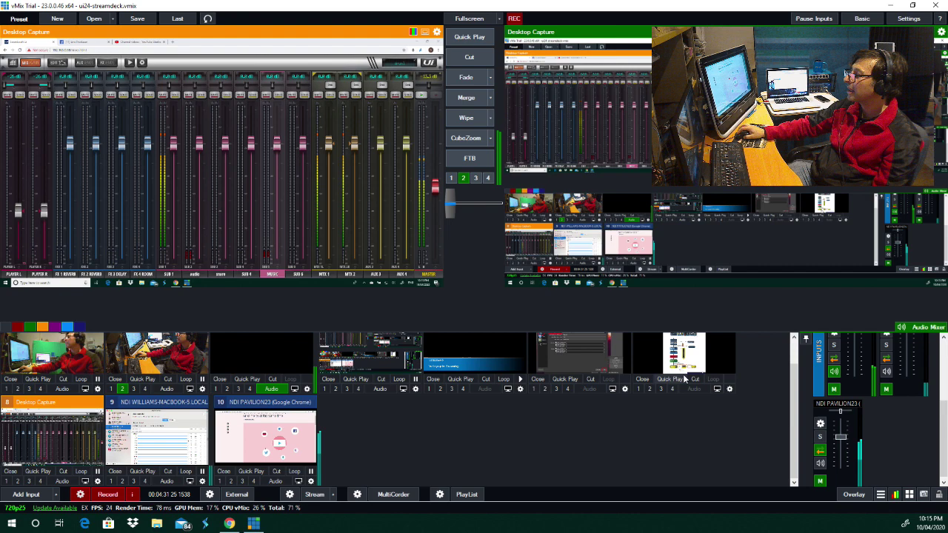
click(691, 353)
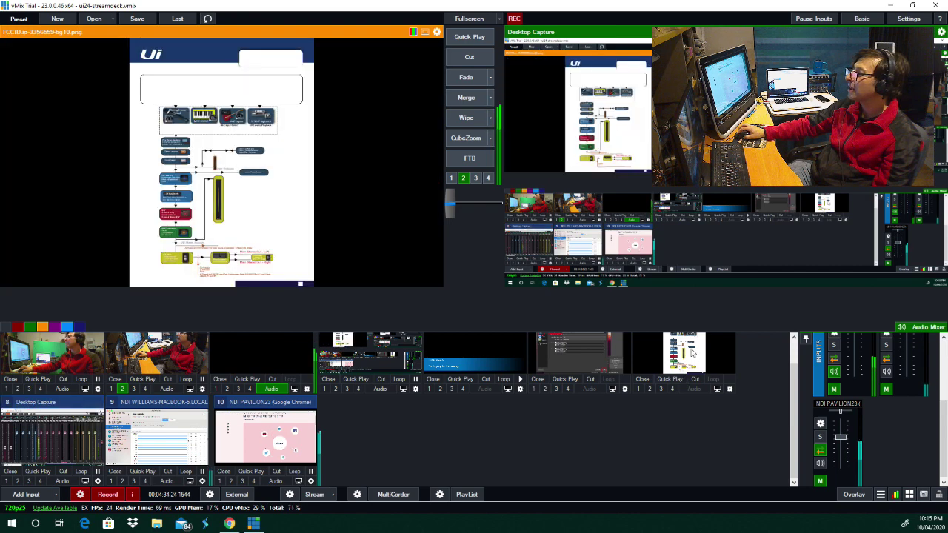
click(574, 358)
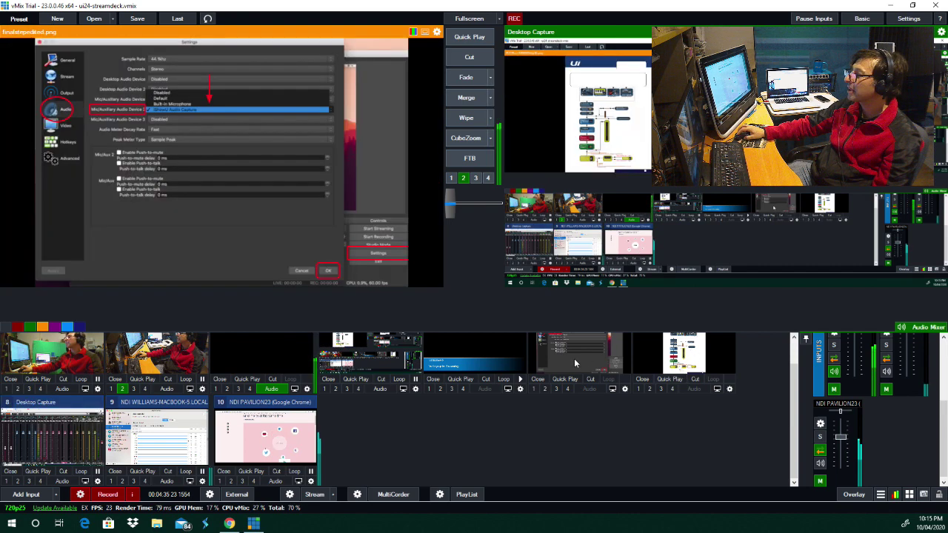
click(465, 344)
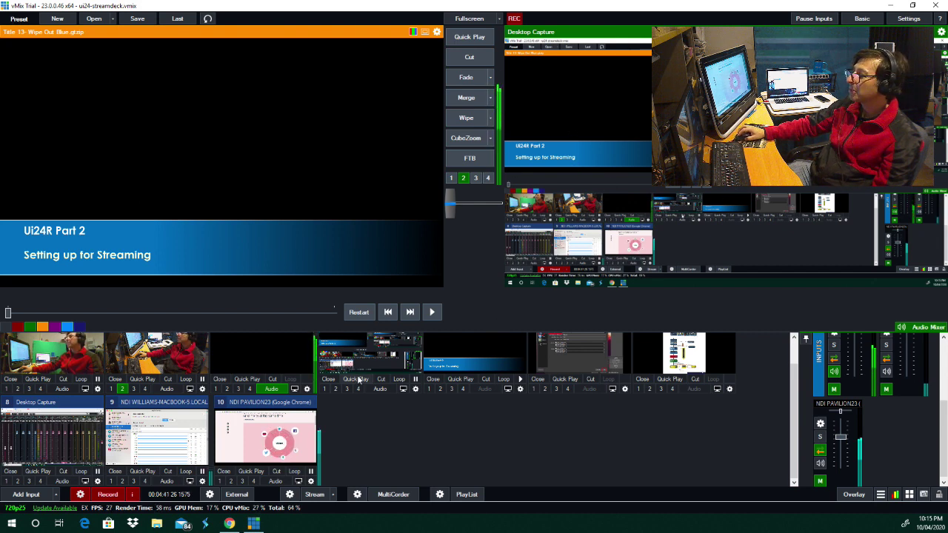
- Preview the camera, black input 3 and NDI inputs, finishing on input 8 Desktop Capture
click(62, 354)
click(155, 354)
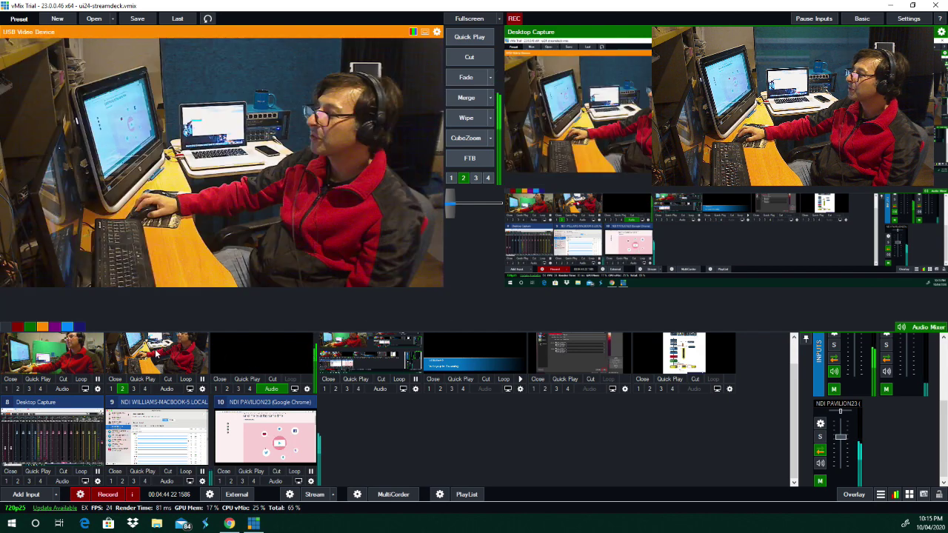
click(268, 356)
click(155, 433)
click(265, 437)
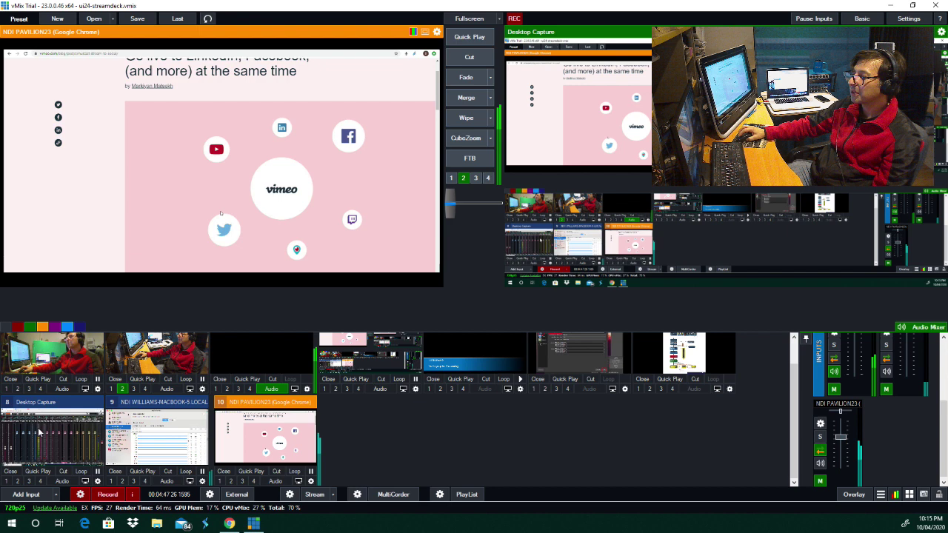
click(39, 432)
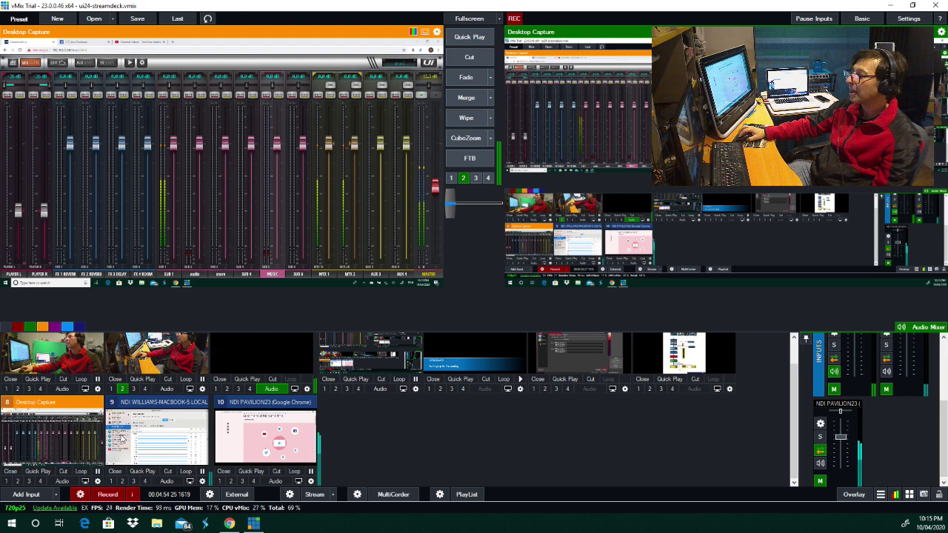
click(172, 356)
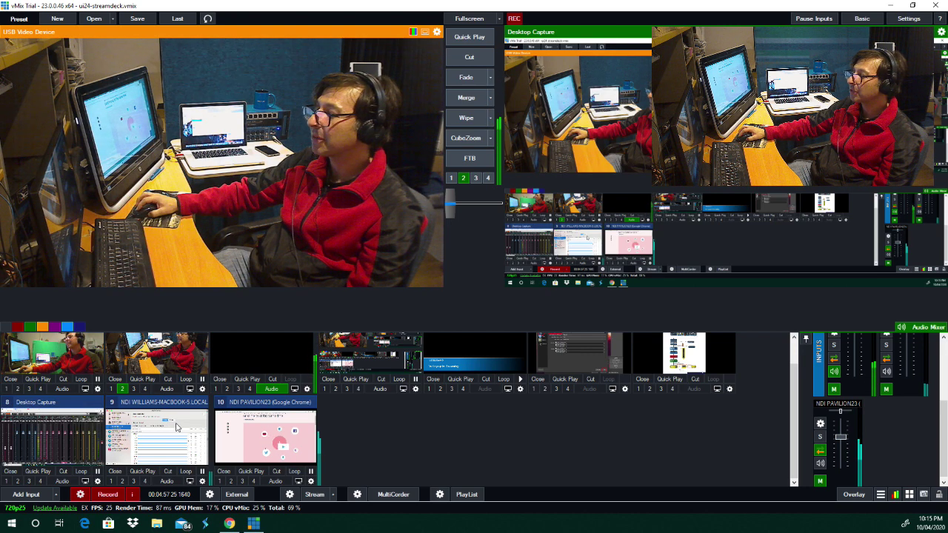
click(72, 428)
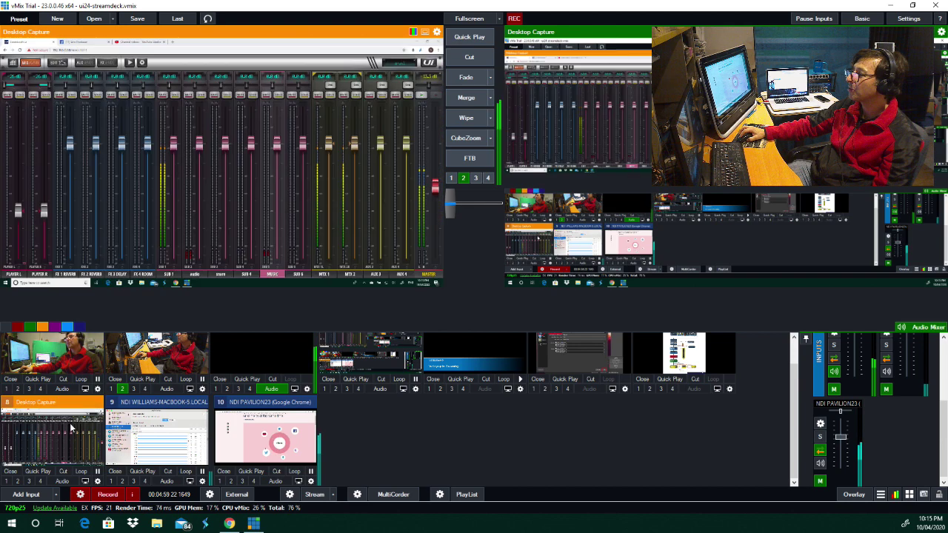
- Open Streaming Settings, dismiss both disconnection errors and stop all streams
click(289, 494)
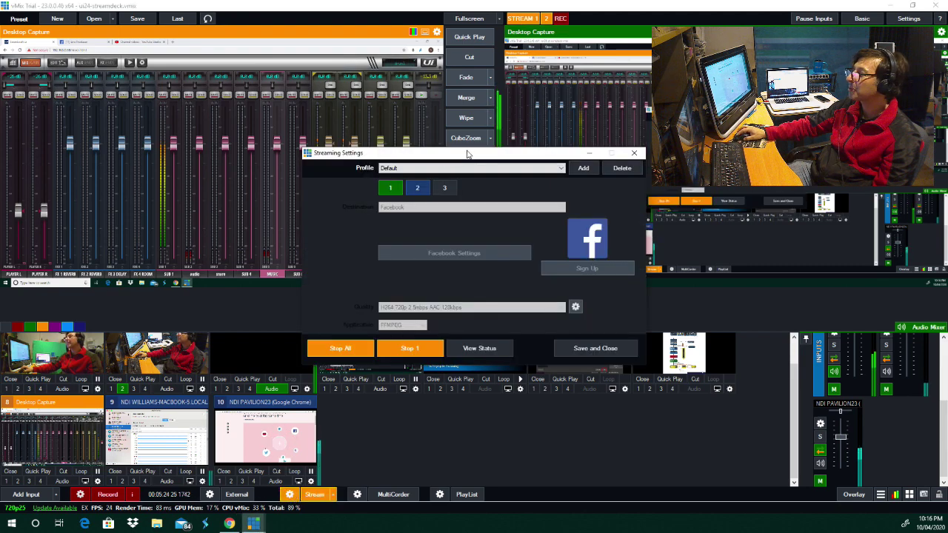
drag(467, 153, 365, 113)
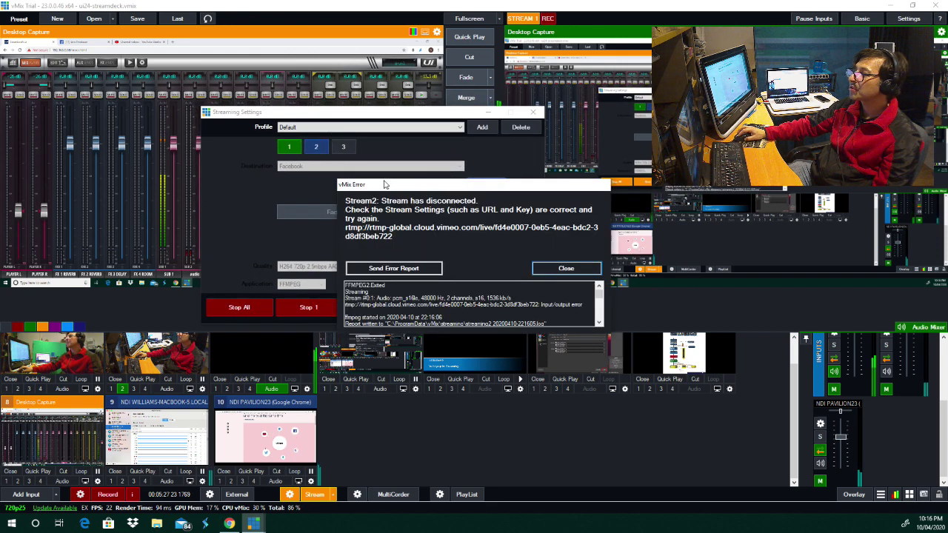
click(566, 270)
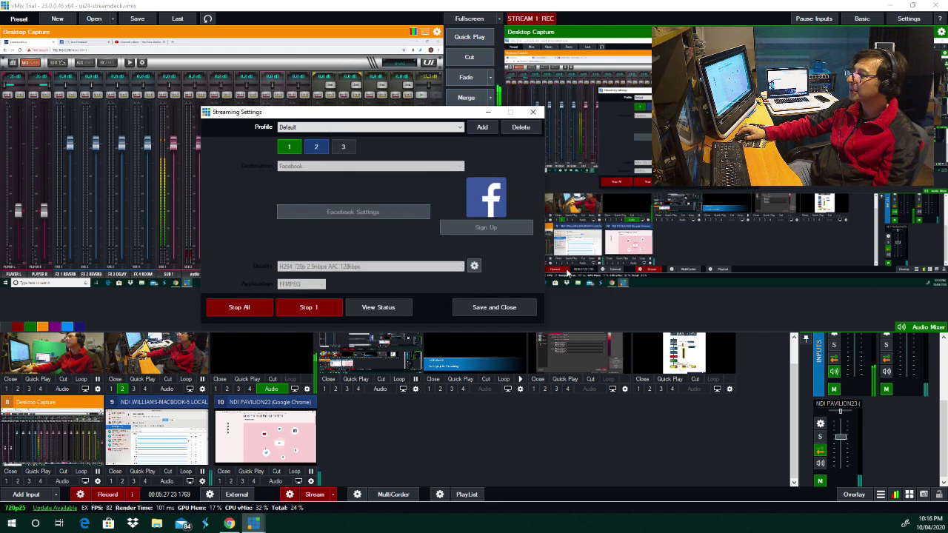
click(244, 307)
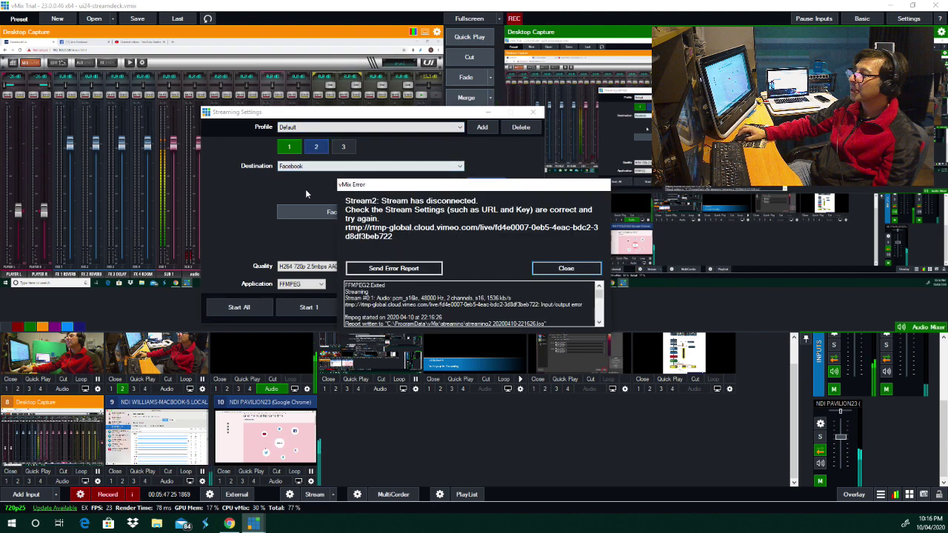
click(566, 268)
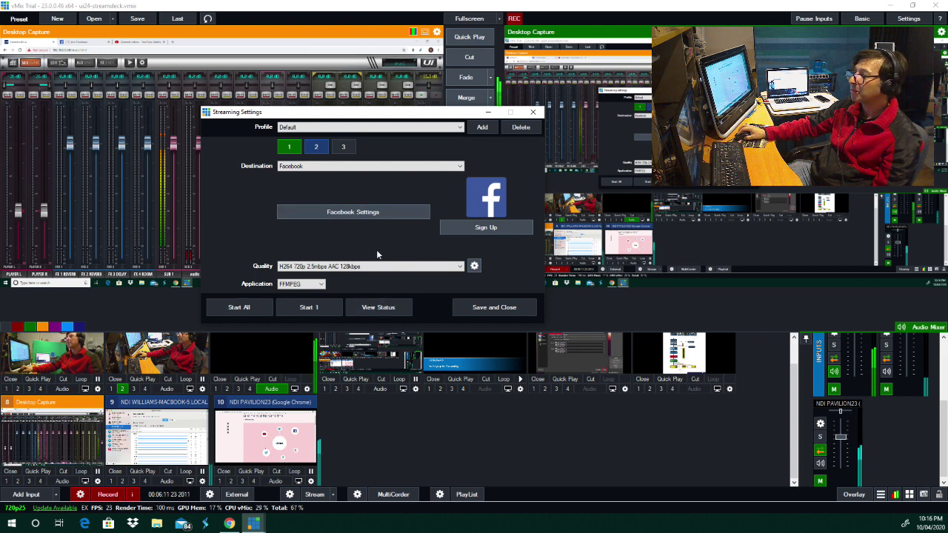
- Close Streaming Settings and preview the finalstepedited.png OBS audio settings image
click(533, 112)
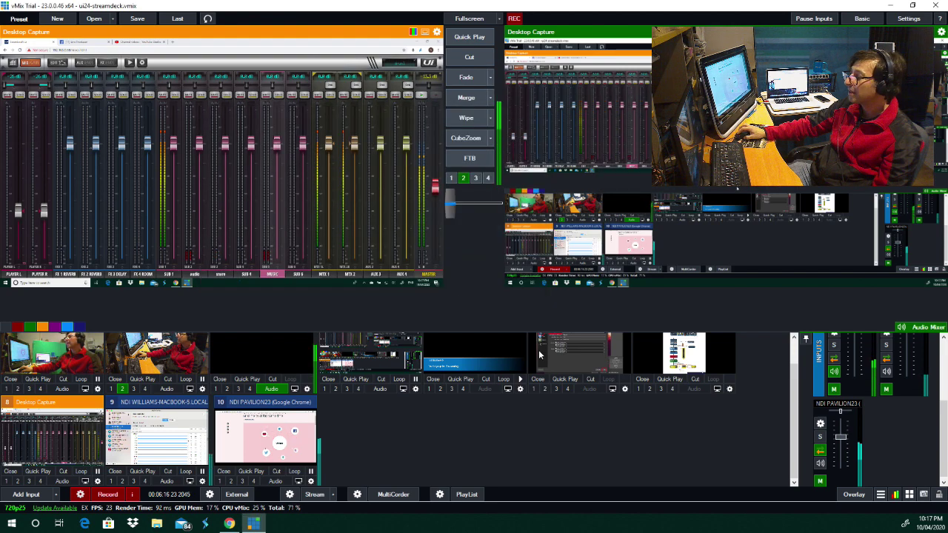
click(579, 351)
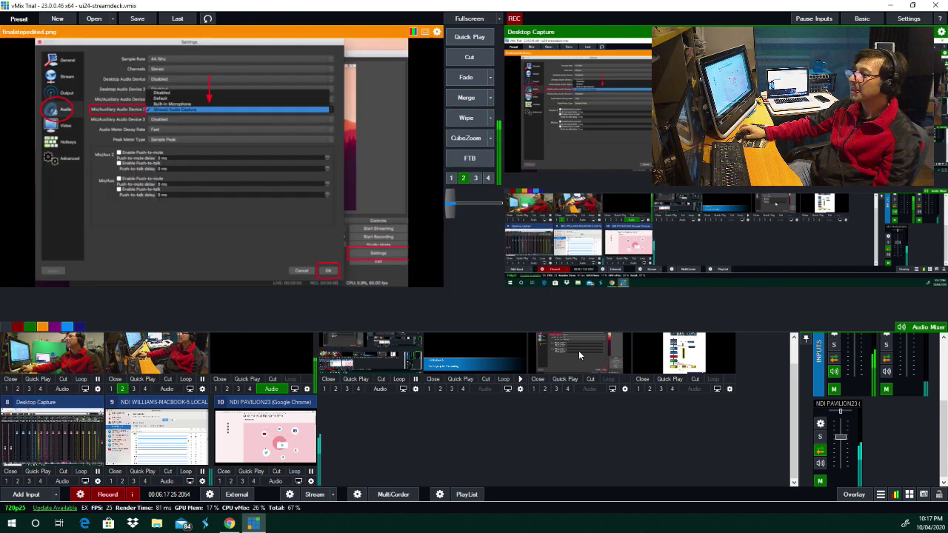